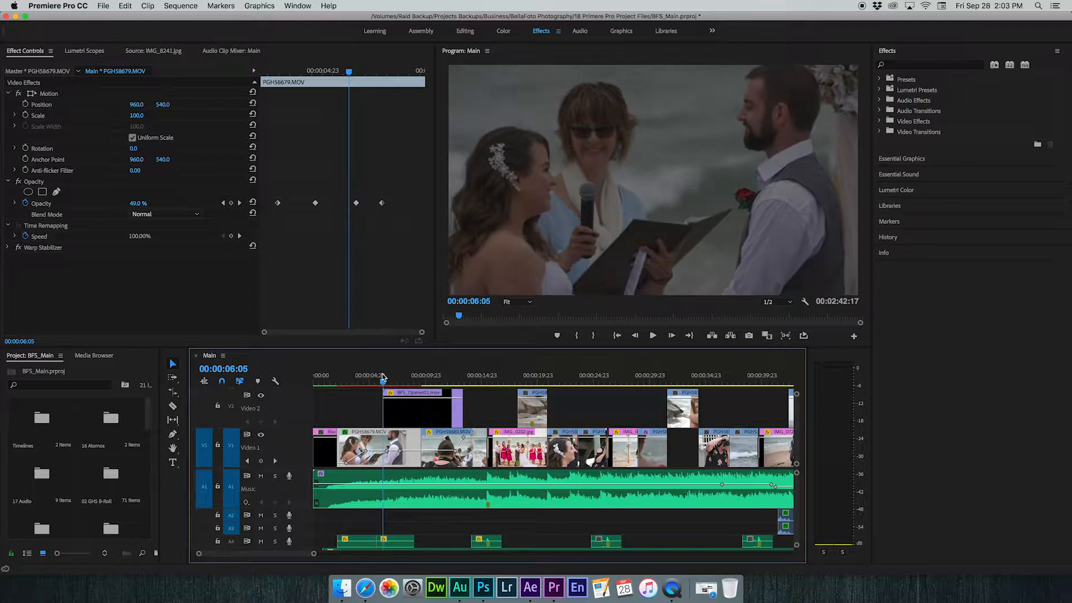
Step: Search the effects for "blur" and apply Gaussian Blur to the PGH58679.MOV clip
key(Right)
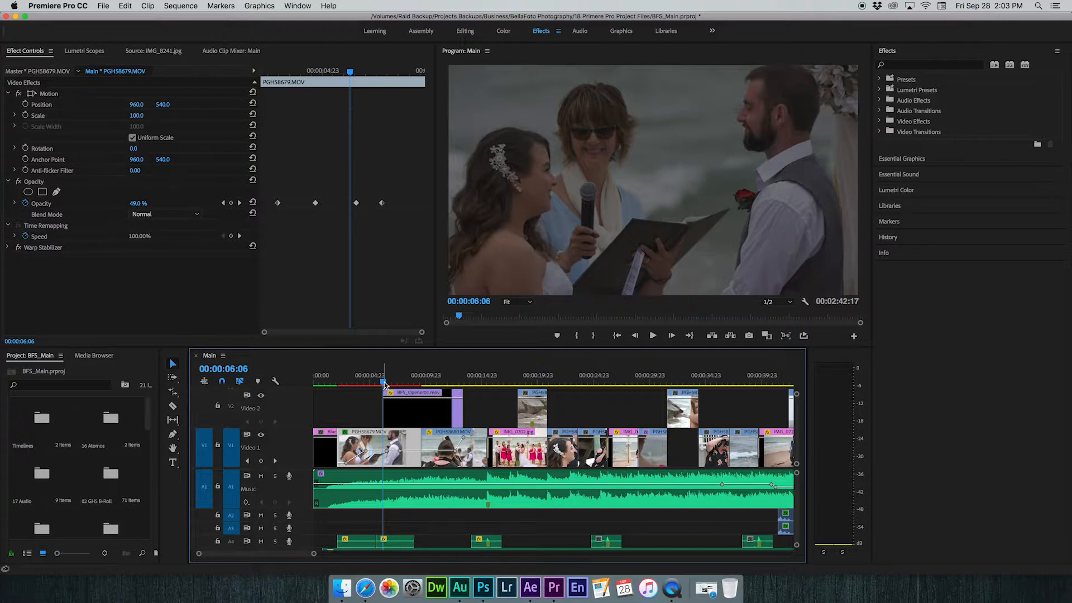
mouse_move(385, 386)
mouse_down()
mouse_move(342, 386)
mouse_move(394, 369)
mouse_move(381, 372)
mouse_up()
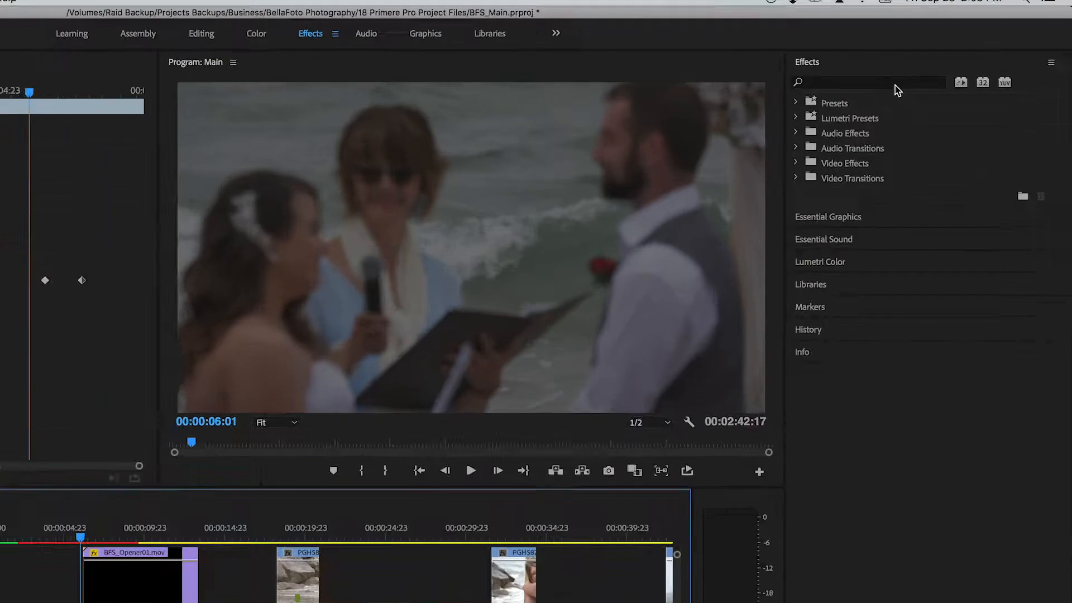
click(895, 83)
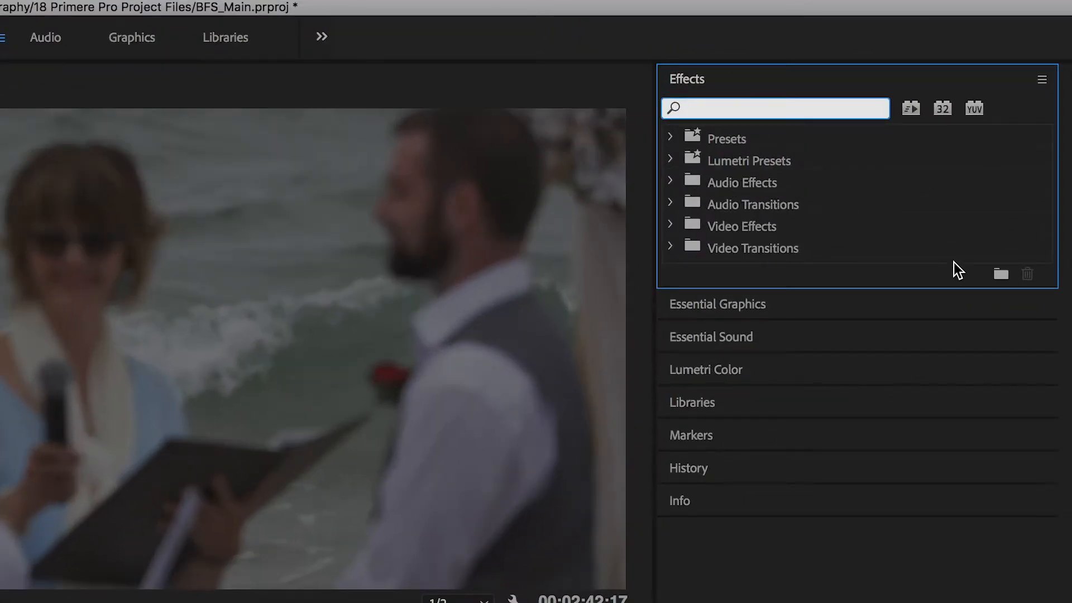
text(blur)
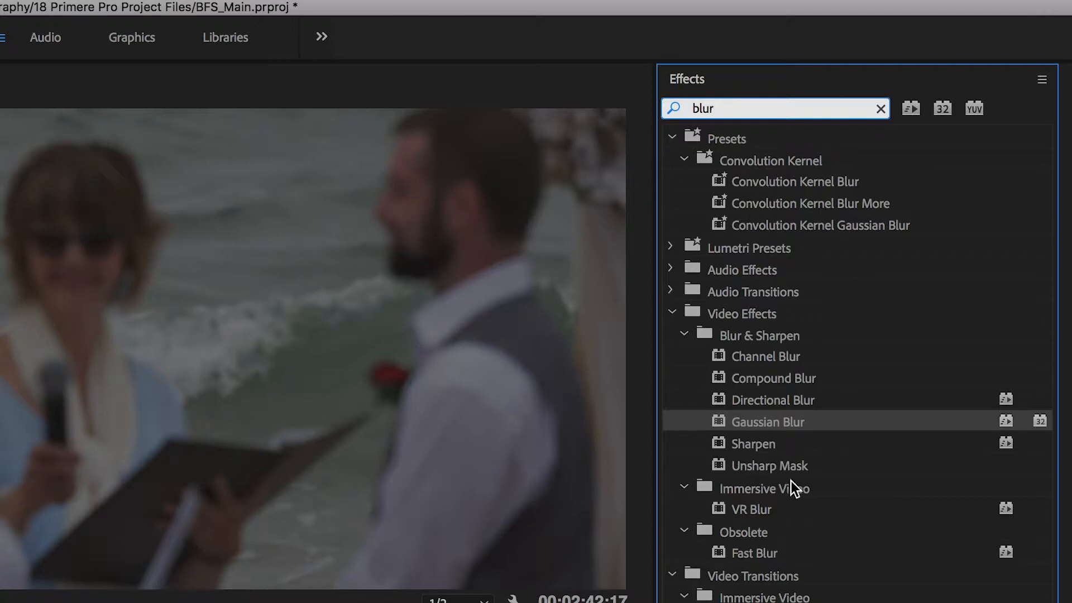
click(782, 422)
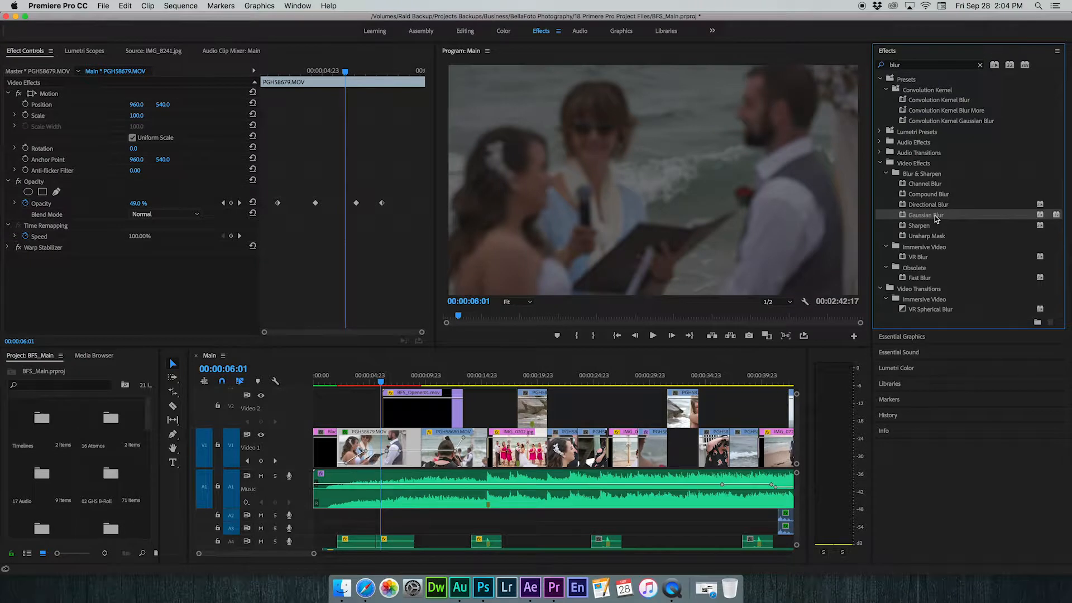
drag(934, 215, 215, 277)
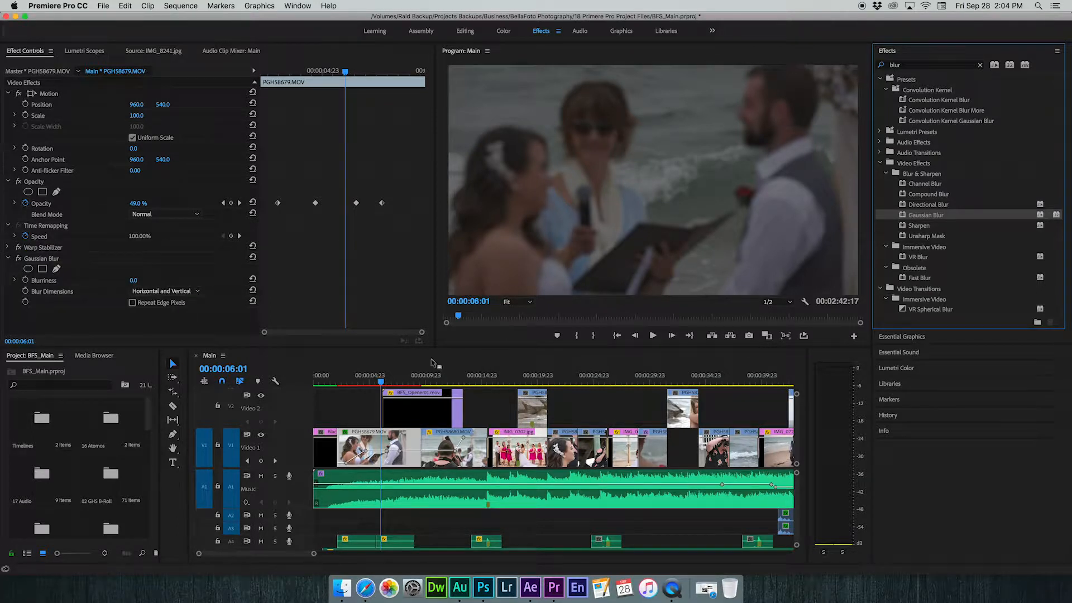
Step: Try a Gaussian Blur Blurriness of 298 at 00:00:07:07 on the clip and reset it to its default
click(385, 382)
mouse_move(385, 382)
mouse_down()
mouse_move(411, 380)
mouse_move(395, 382)
mouse_up()
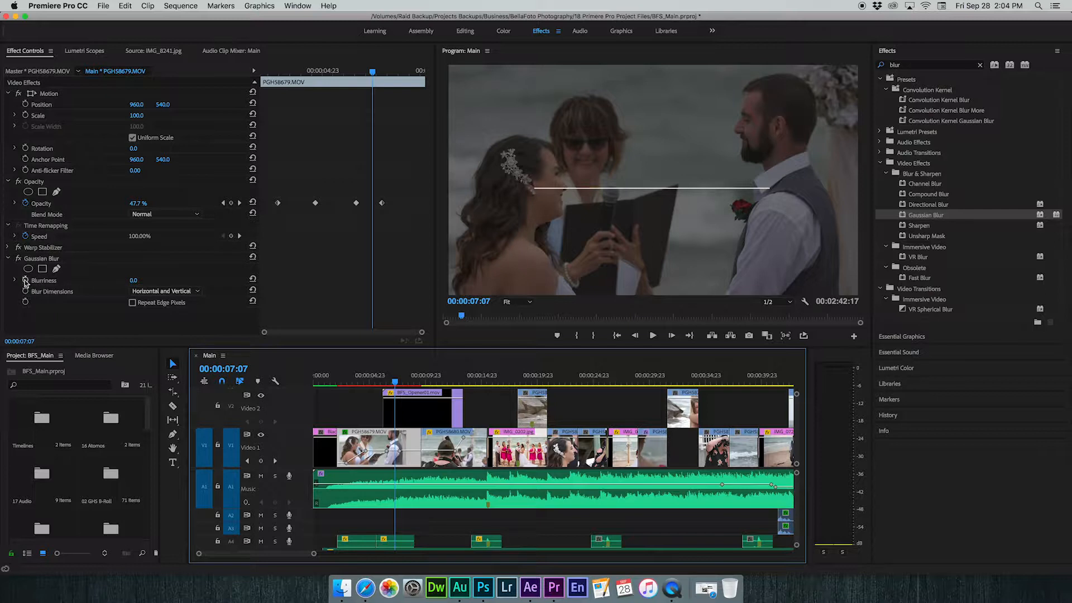
click(133, 282)
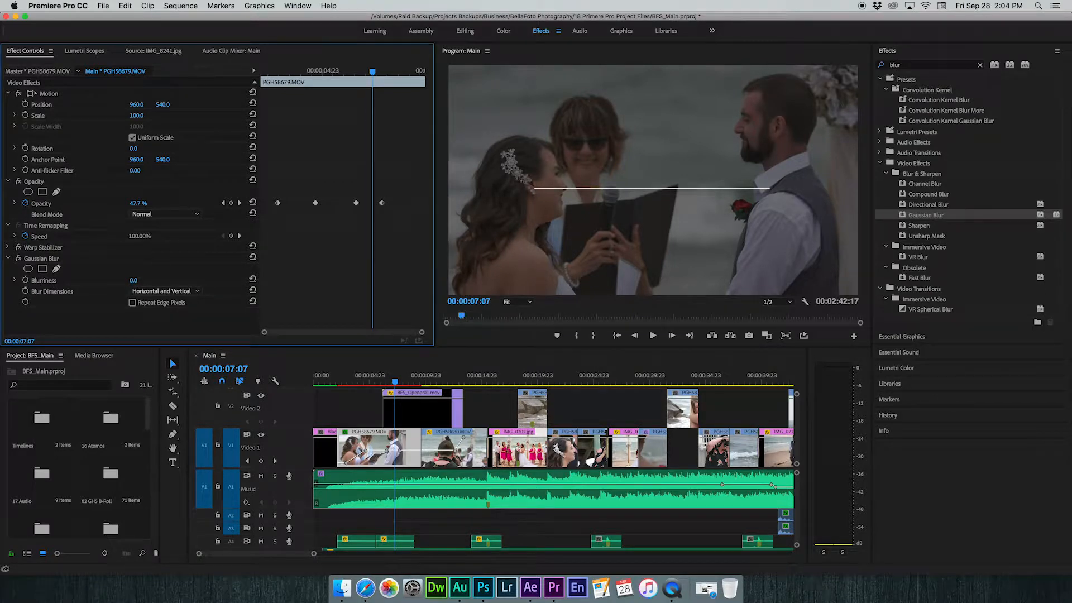
drag(133, 282, 300, 282)
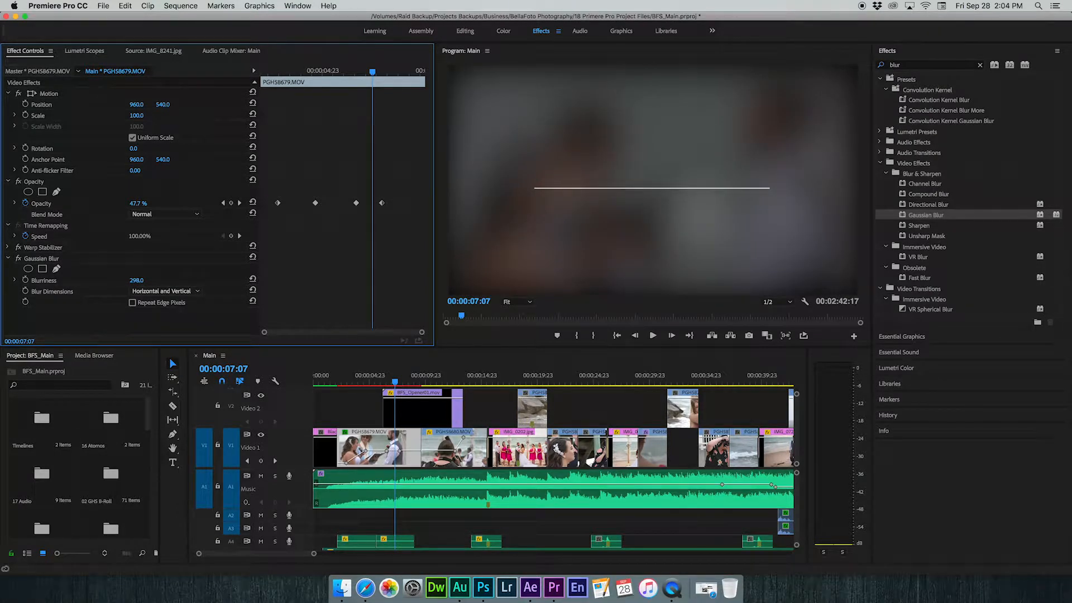
click(252, 279)
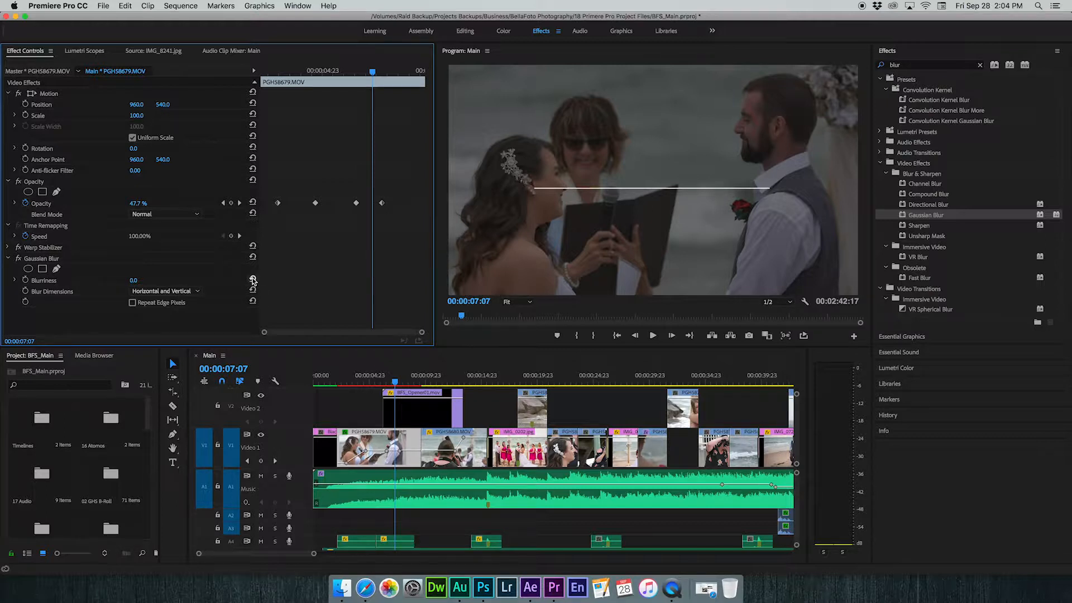
Step: Start keyframing the Gaussian Blur Blurriness at 00:00:06:15 with a value of 0
mouse_move(393, 383)
mouse_down()
mouse_move(372, 383)
mouse_move(385, 381)
mouse_up()
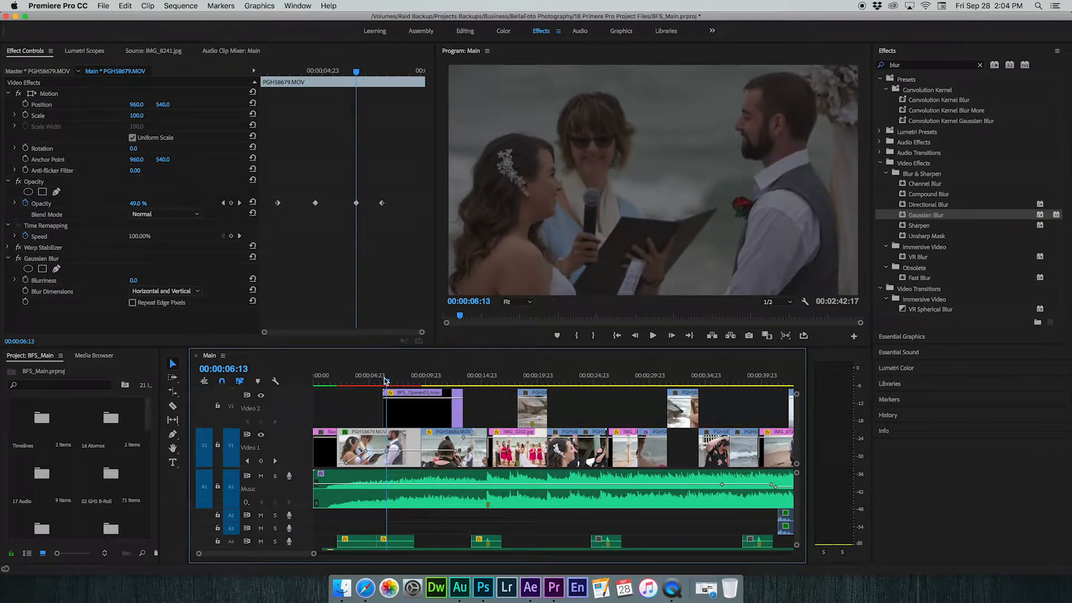
drag(385, 380, 387, 379)
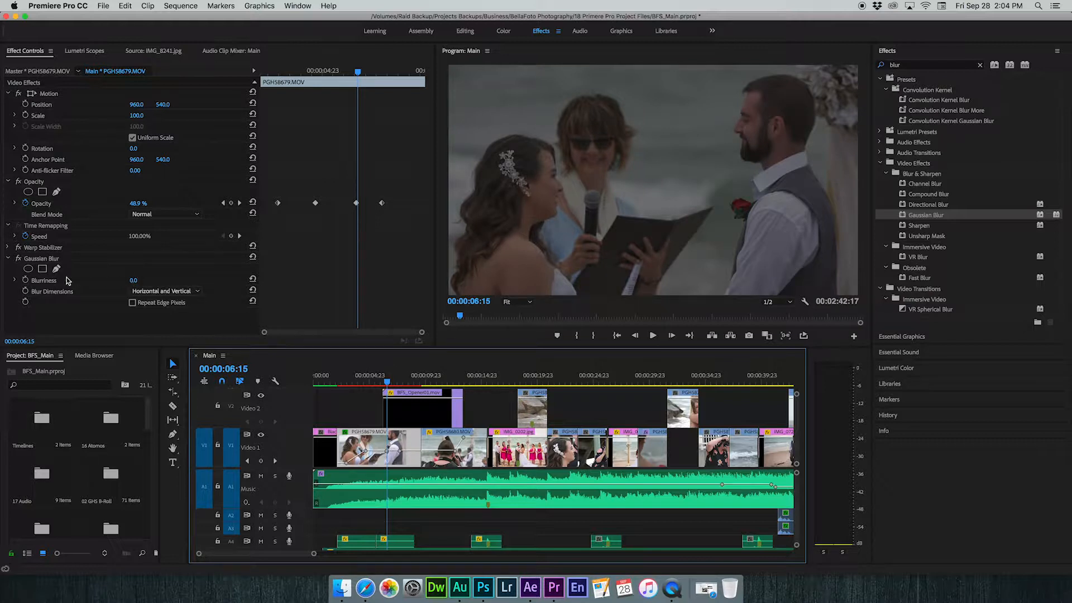
click(25, 281)
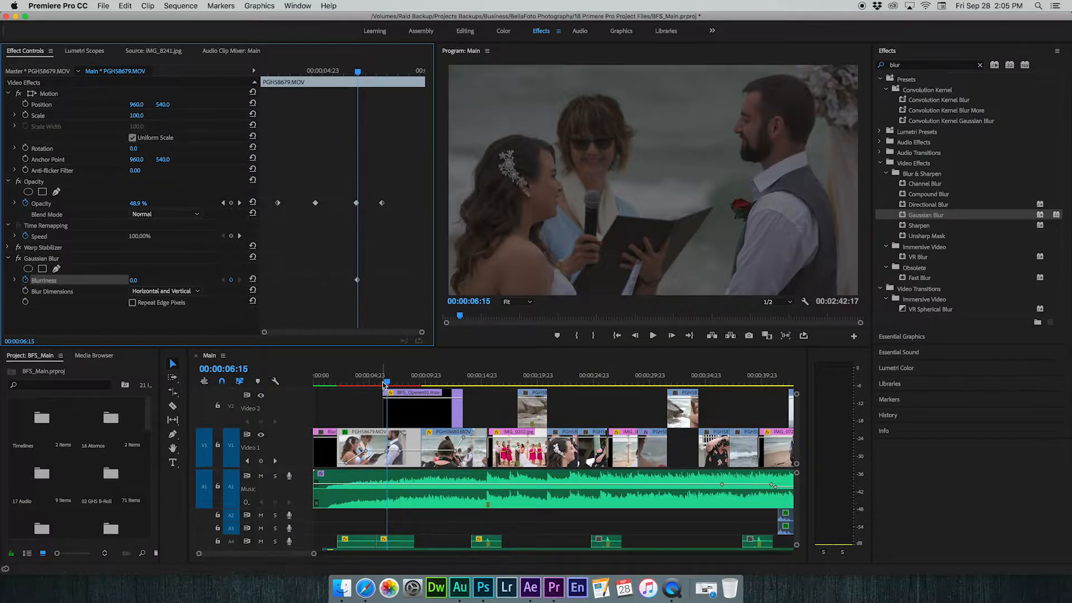
Step: Add a Blurriness keyframe with a value of 70 at 00:00:04:10
drag(387, 384, 365, 386)
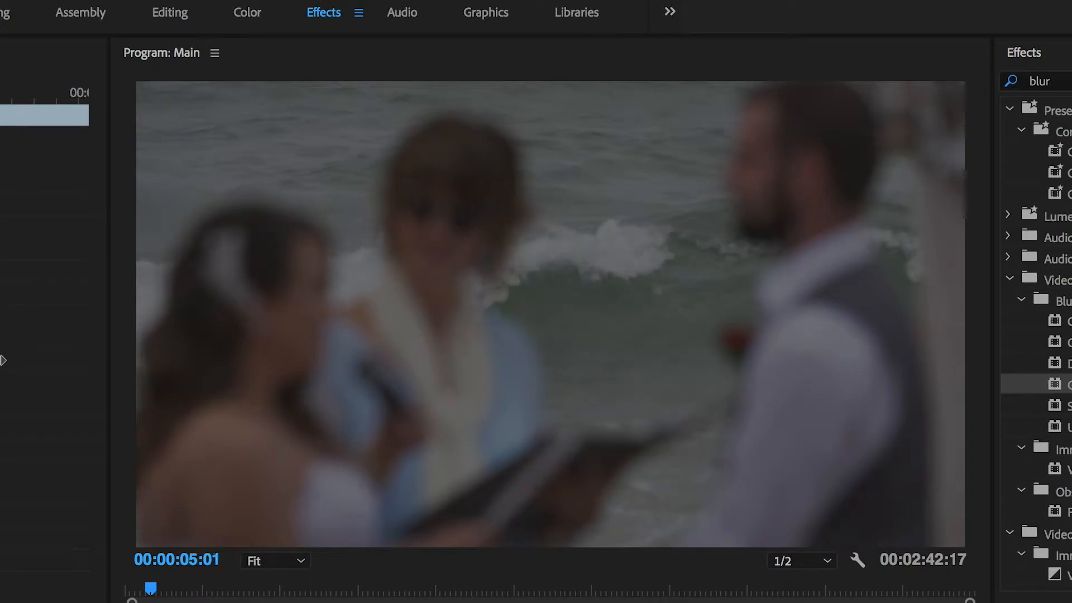
mouse_move(380, 383)
mouse_down()
mouse_move(360, 383)
mouse_move(370, 381)
mouse_up()
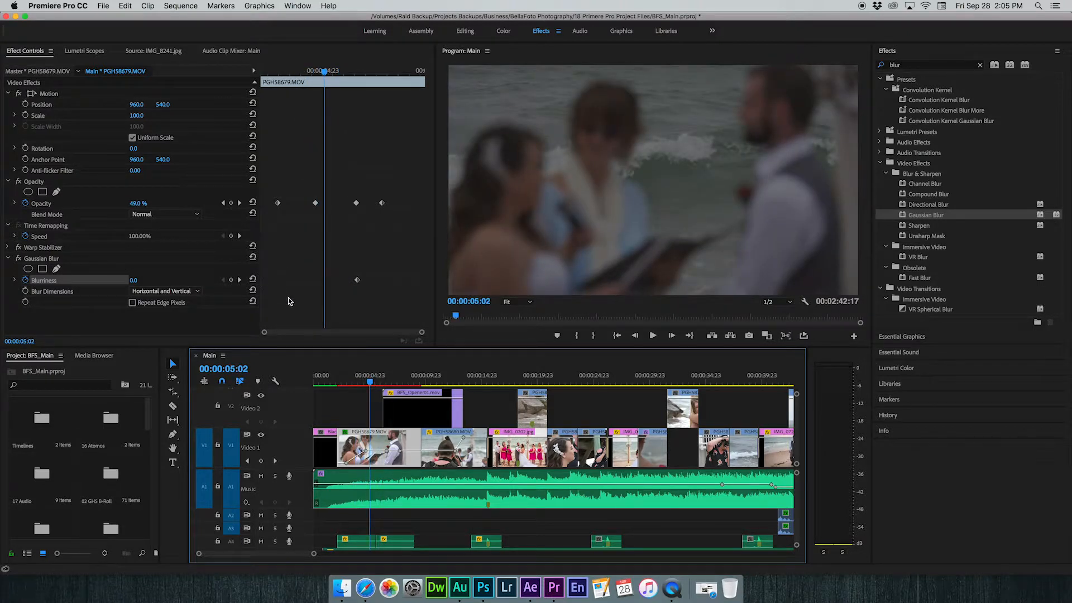
mouse_move(372, 382)
mouse_down()
mouse_move(387, 383)
mouse_move(378, 384)
mouse_up()
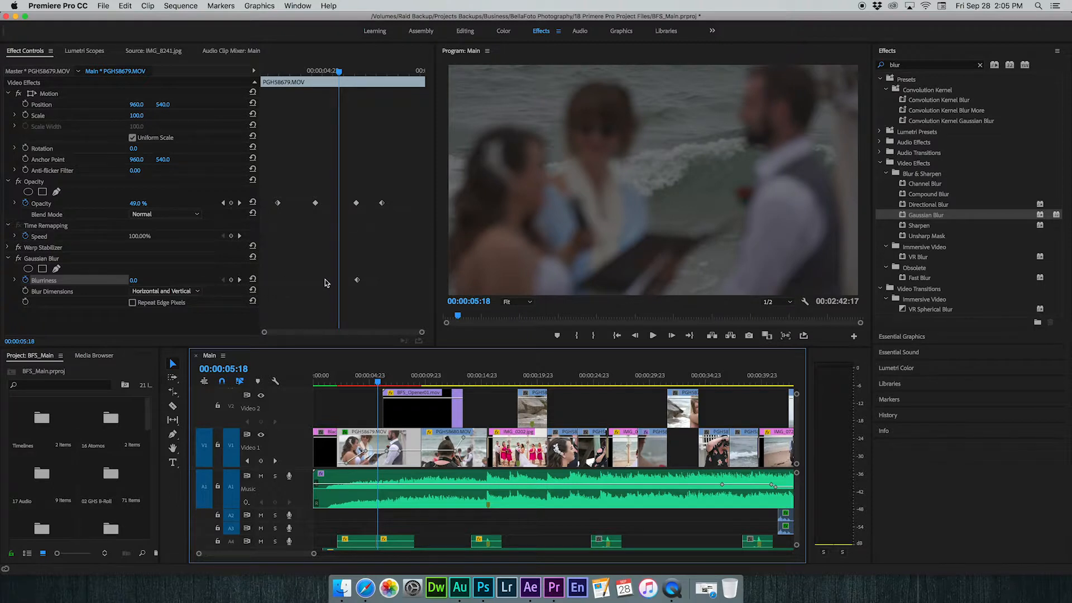
drag(378, 384, 363, 384)
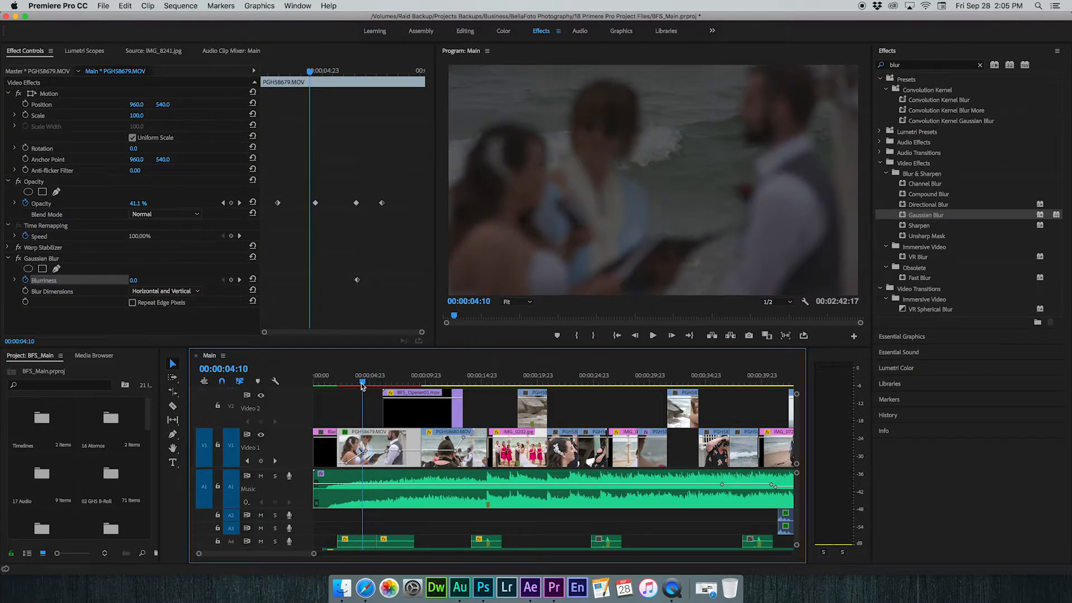
click(133, 281)
text(70)
key(Return)
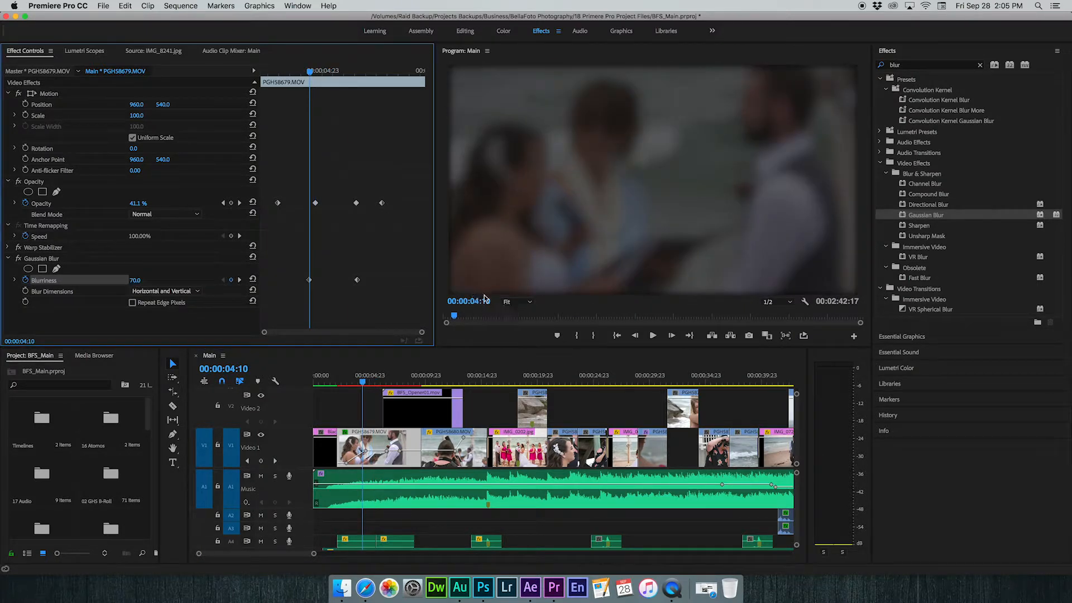
Step: Try moving the 70 Blurriness keyframe to the start of the clip and play back the blur transition
drag(309, 280, 260, 279)
drag(310, 71, 261, 72)
key(space)
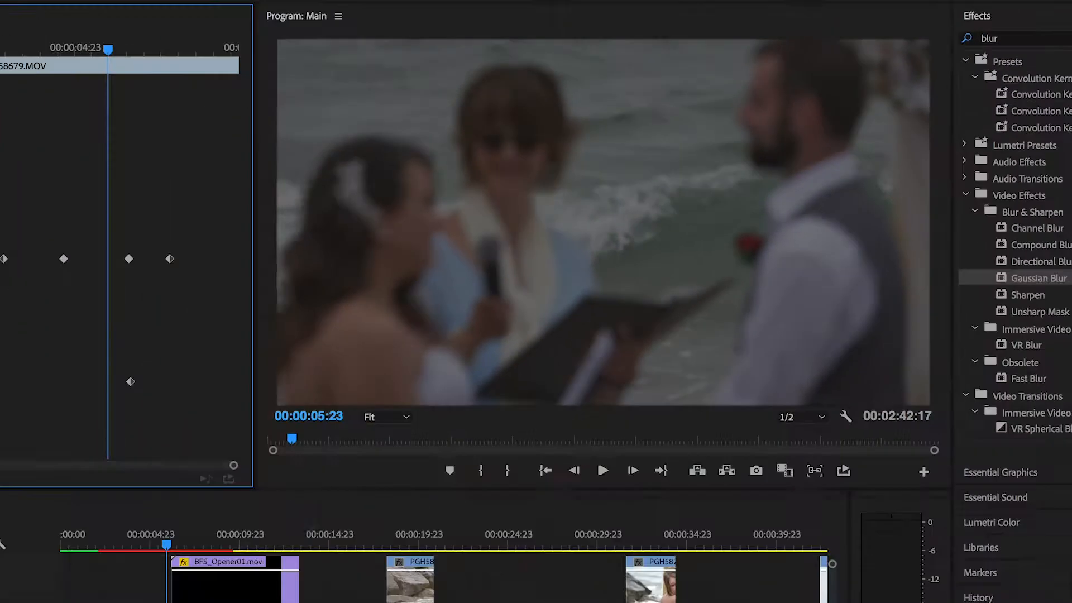
key(Left)
key(Left)
key(Left)
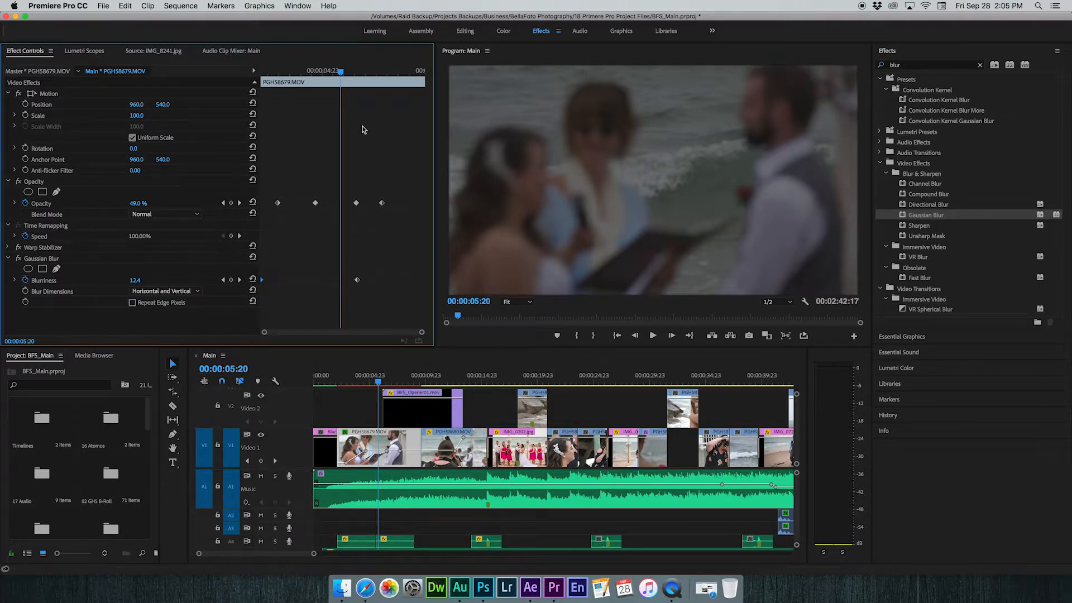
Step: Move the 70 Blurriness keyframe to about 00:00:05:00 and play the clip from its beginning
mouse_move(342, 71)
mouse_down()
mouse_move(306, 73)
mouse_move(323, 75)
mouse_up()
drag(262, 279, 323, 283)
click(262, 74)
key(space)
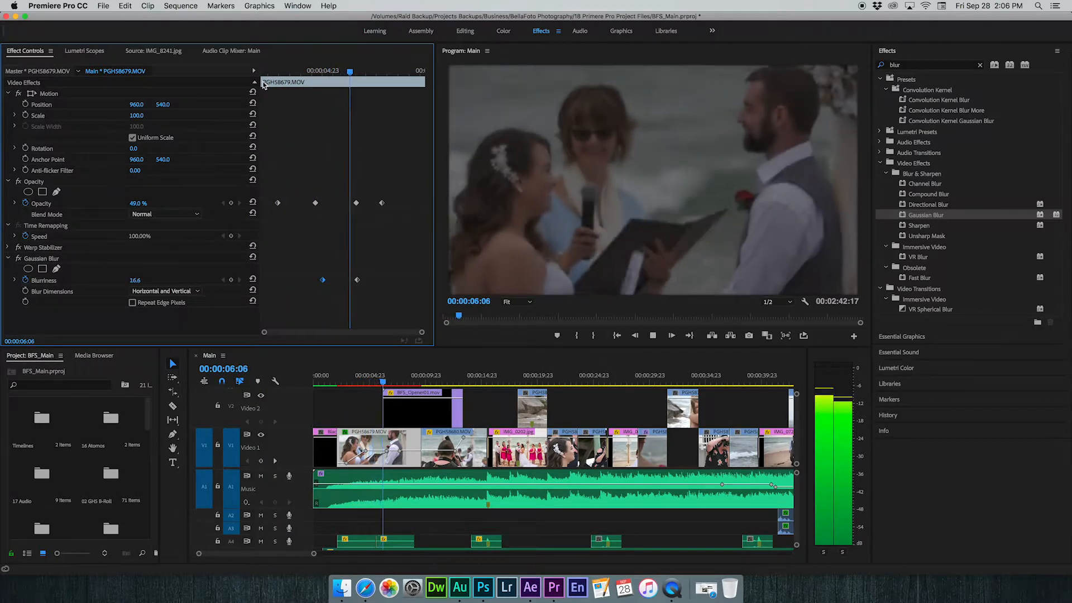
key(space)
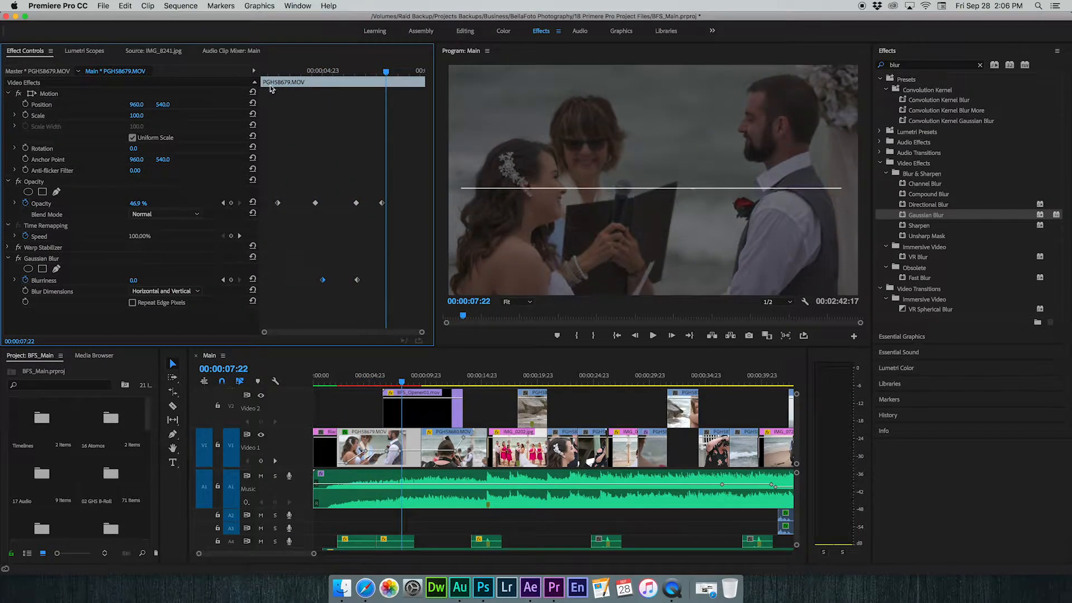
Step: Enable Repeat Edge Pixels for the Gaussian Blur and check the frame edges around the blurred section
mouse_move(393, 386)
mouse_down()
mouse_move(359, 387)
mouse_move(389, 384)
mouse_move(376, 388)
mouse_up()
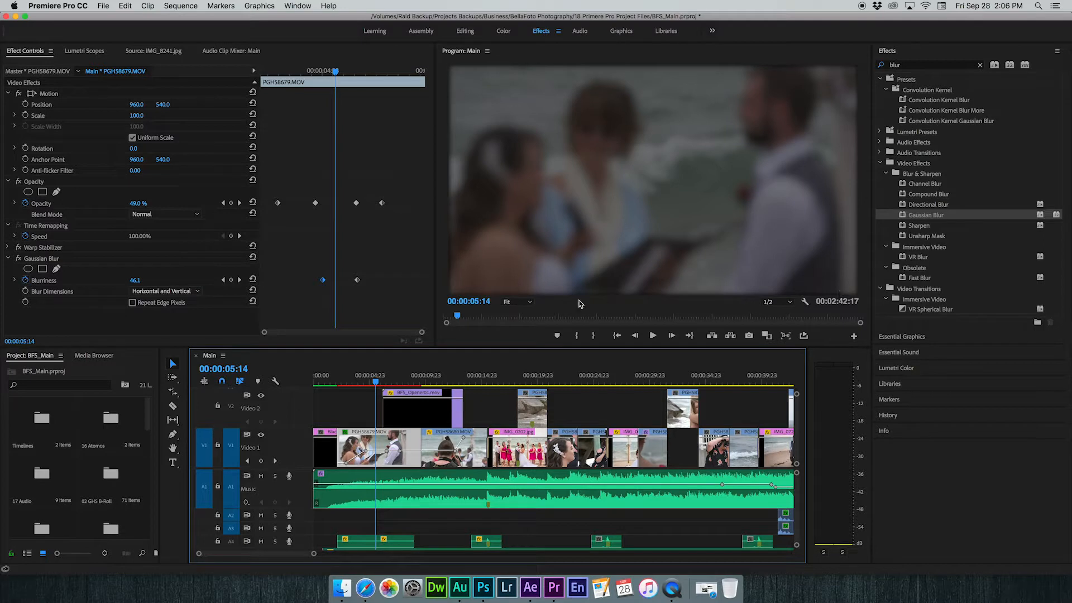
click(132, 303)
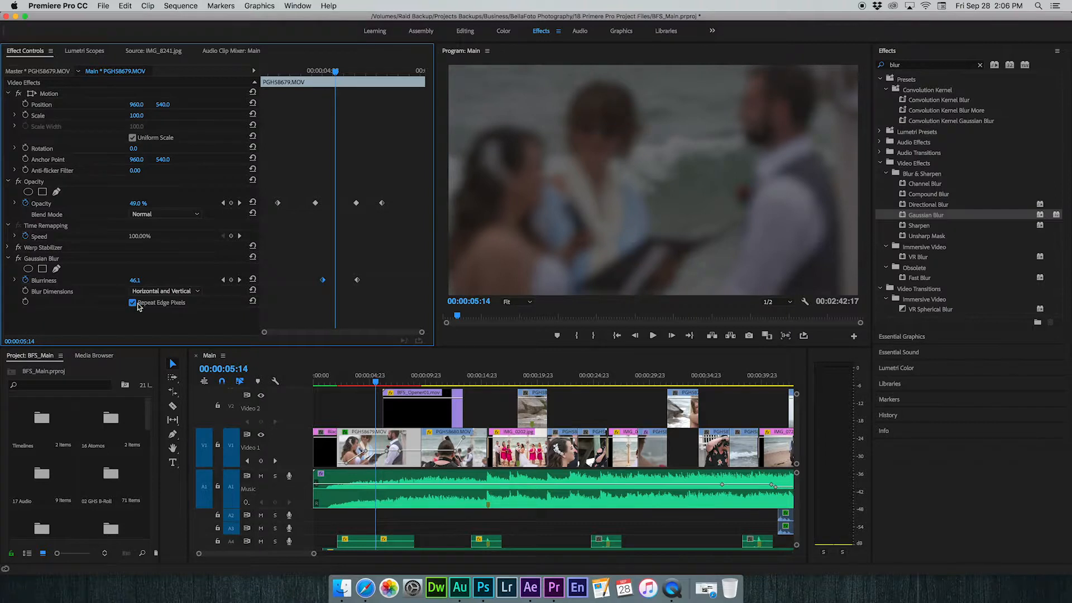
drag(337, 71, 316, 86)
key(Left)
key(Left)
key(Left)
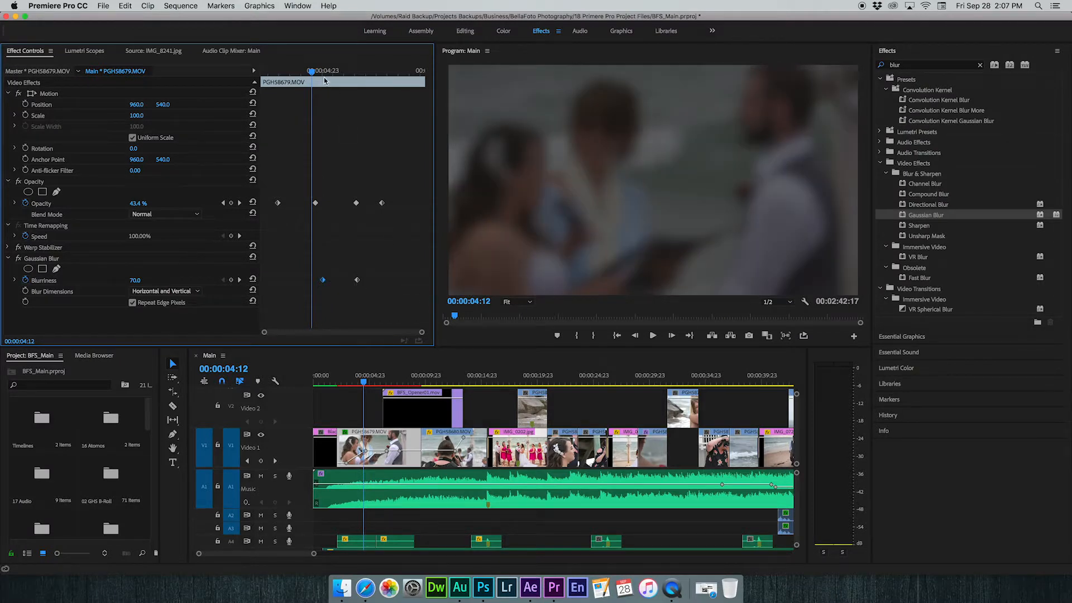
Step: Apply Ease Out to the first Blurriness keyframe and Ease In to the second, and expand the Blurriness graph
drag(315, 71, 334, 72)
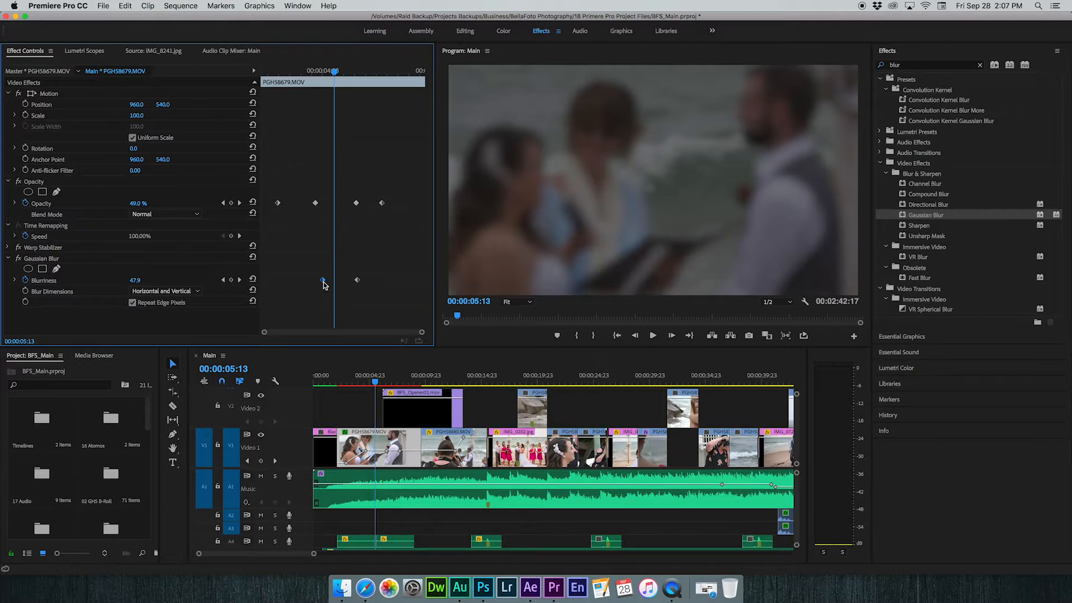
right_click(324, 285)
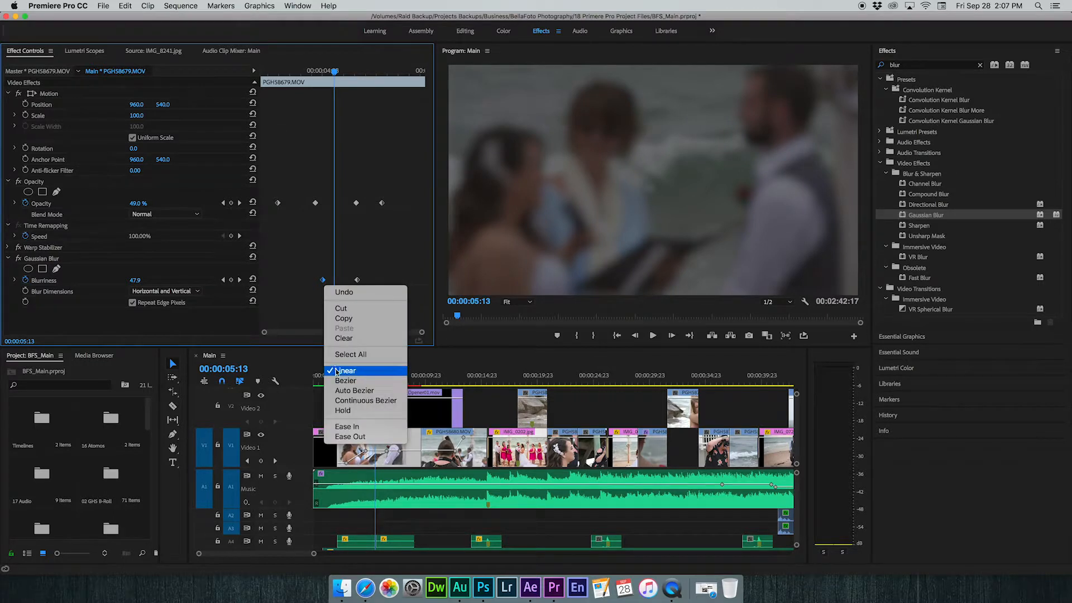
click(350, 436)
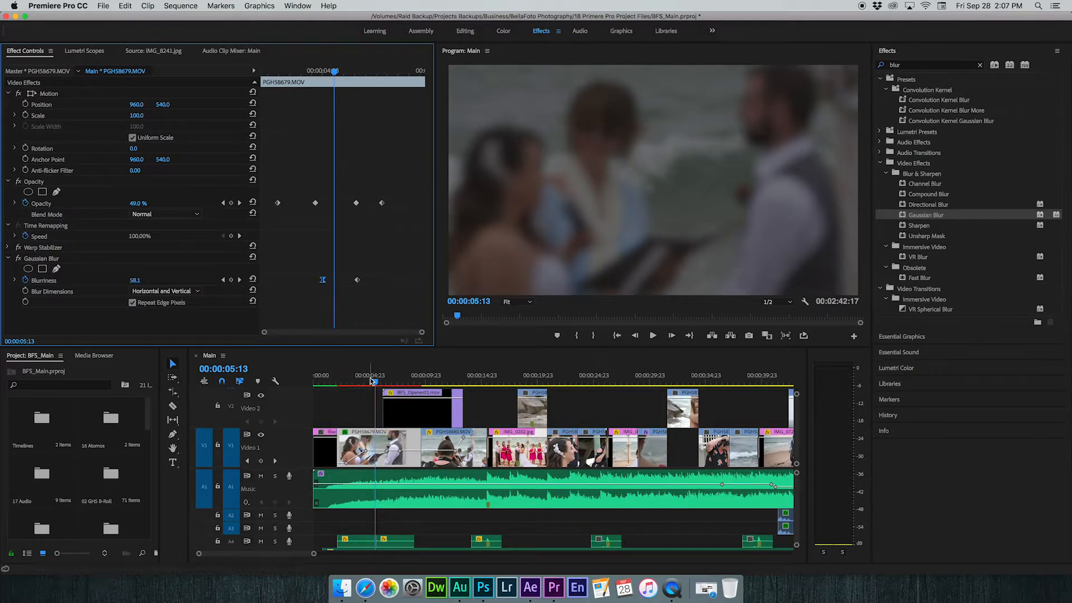
right_click(357, 281)
click(385, 426)
click(14, 279)
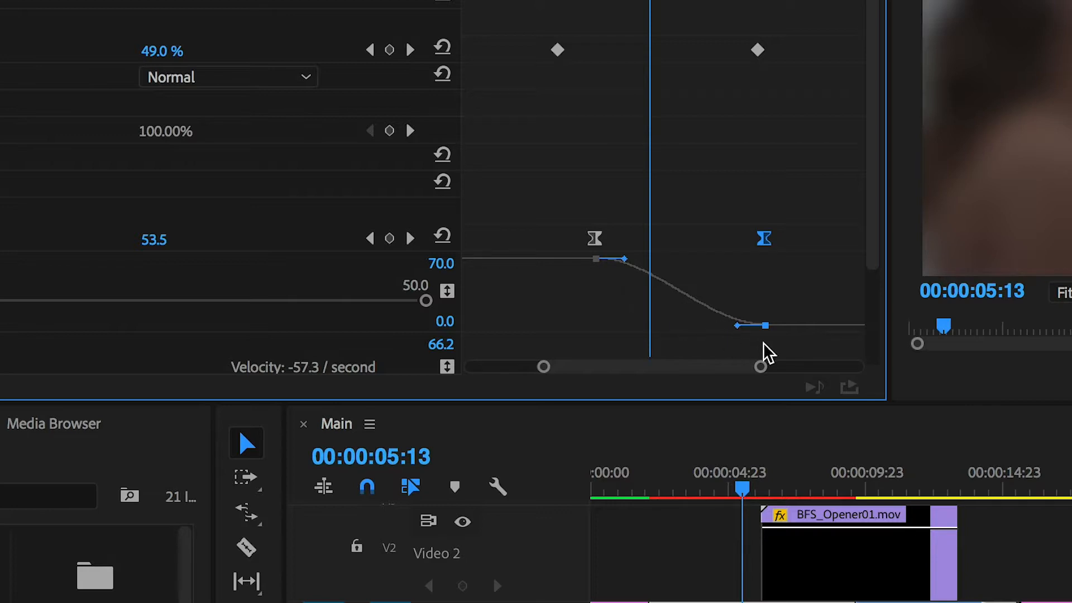
Step: Set both Blurriness keyframes back to Linear interpolation
drag(541, 170, 781, 244)
right_click(782, 244)
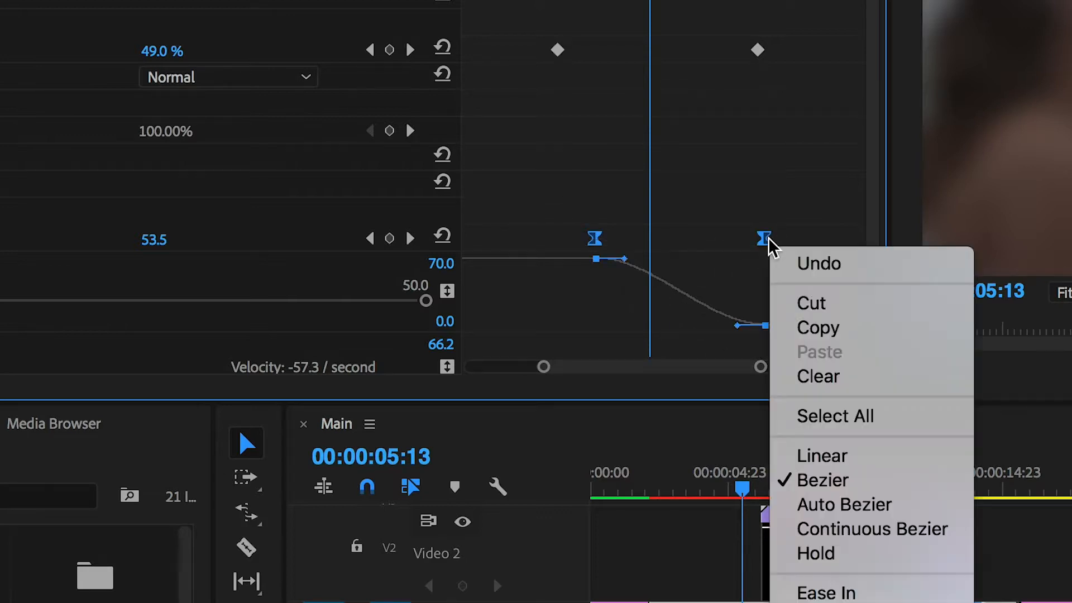
click(845, 461)
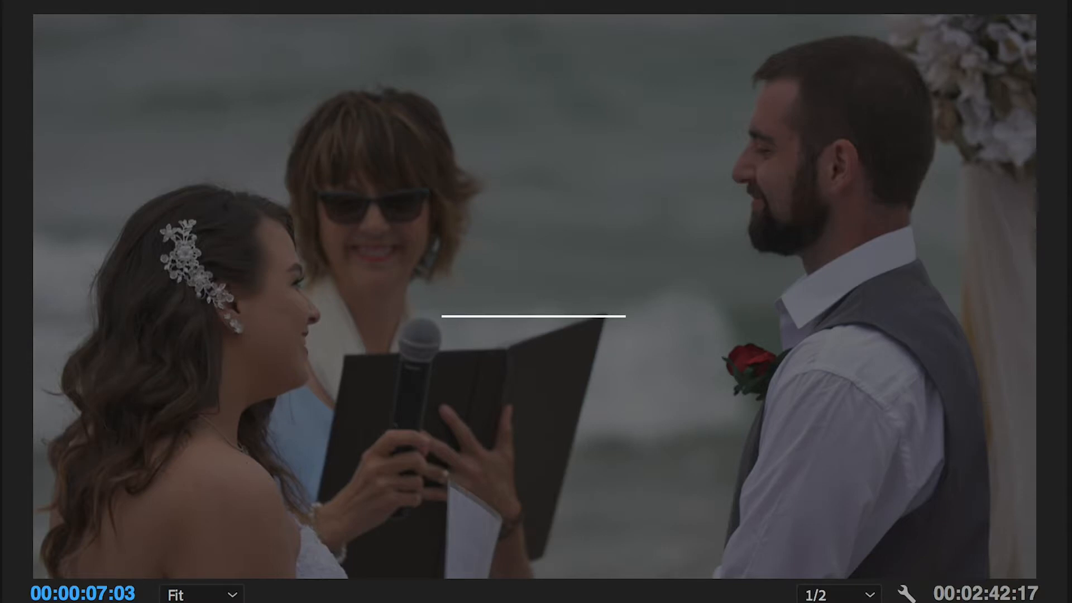
Step: Reapply Ease Out to the first Blurriness keyframe and Ease In to the last, and examine the curve up close
right_click(22, 377)
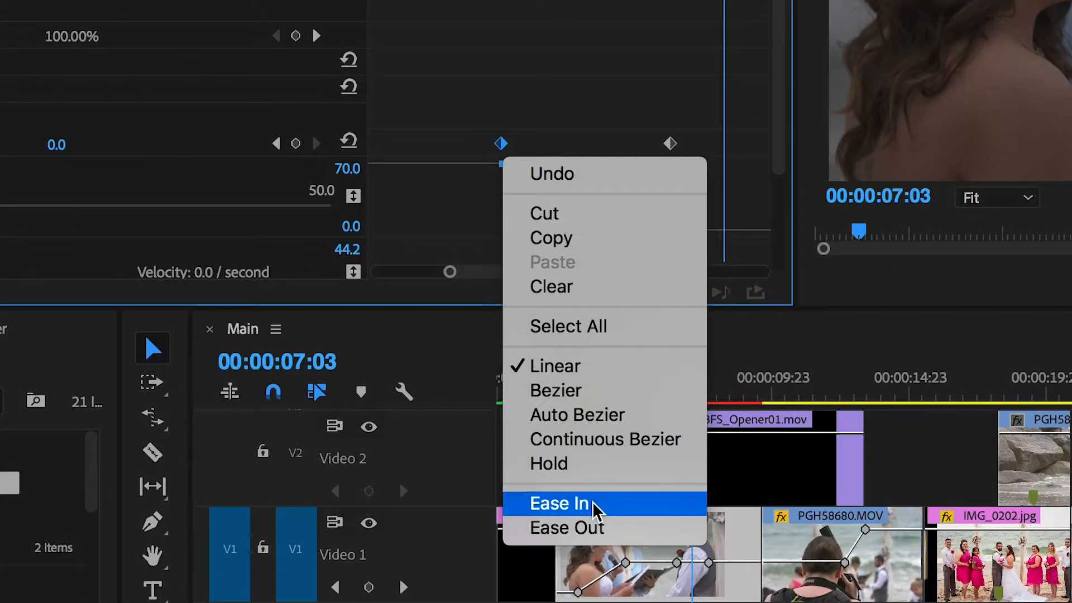
click(586, 528)
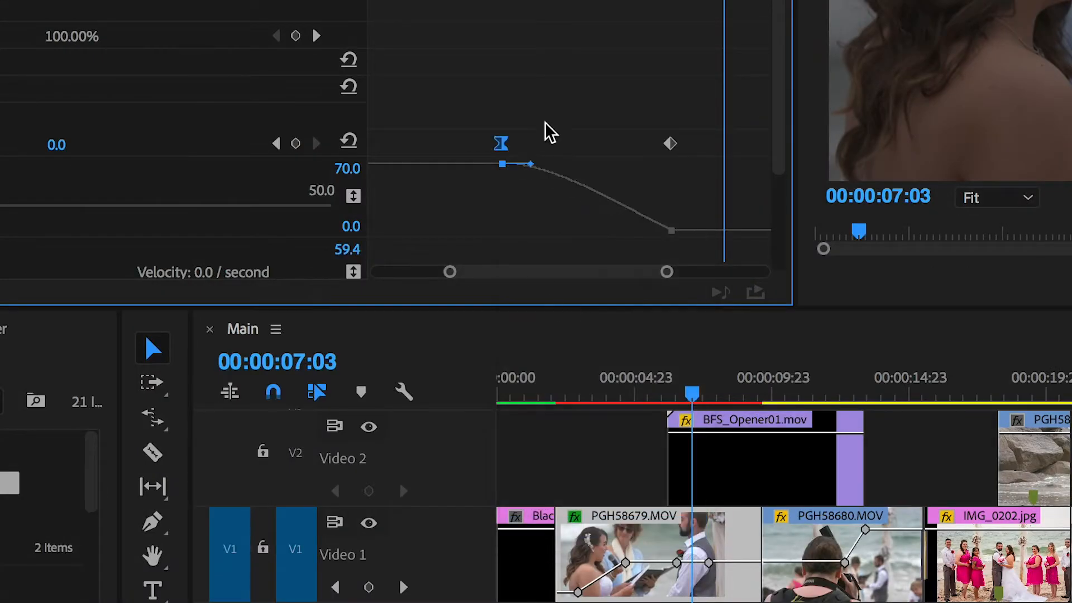
right_click(672, 147)
click(818, 505)
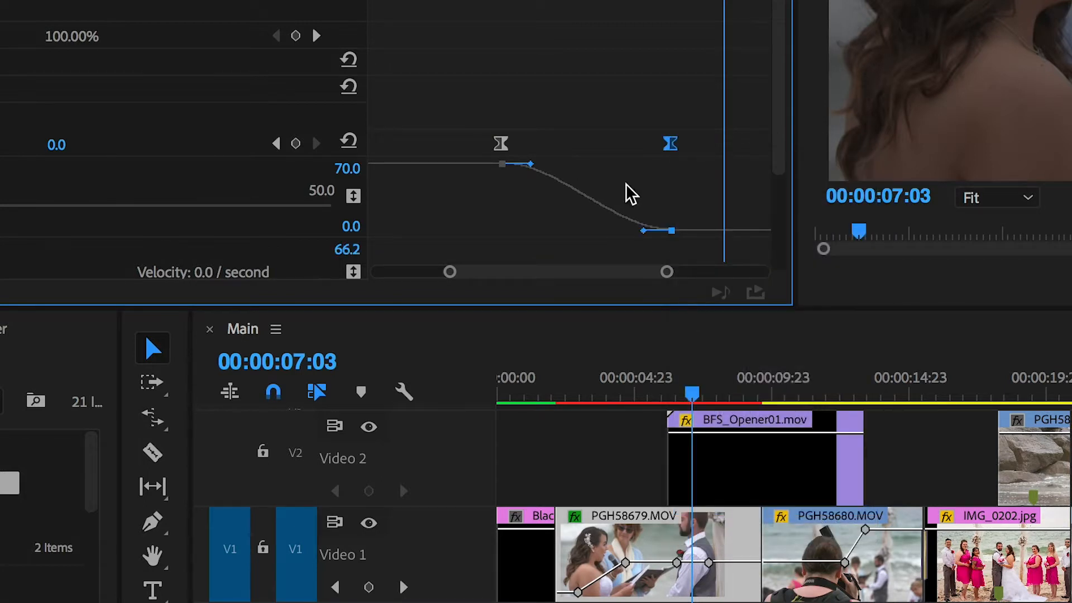
key(=)
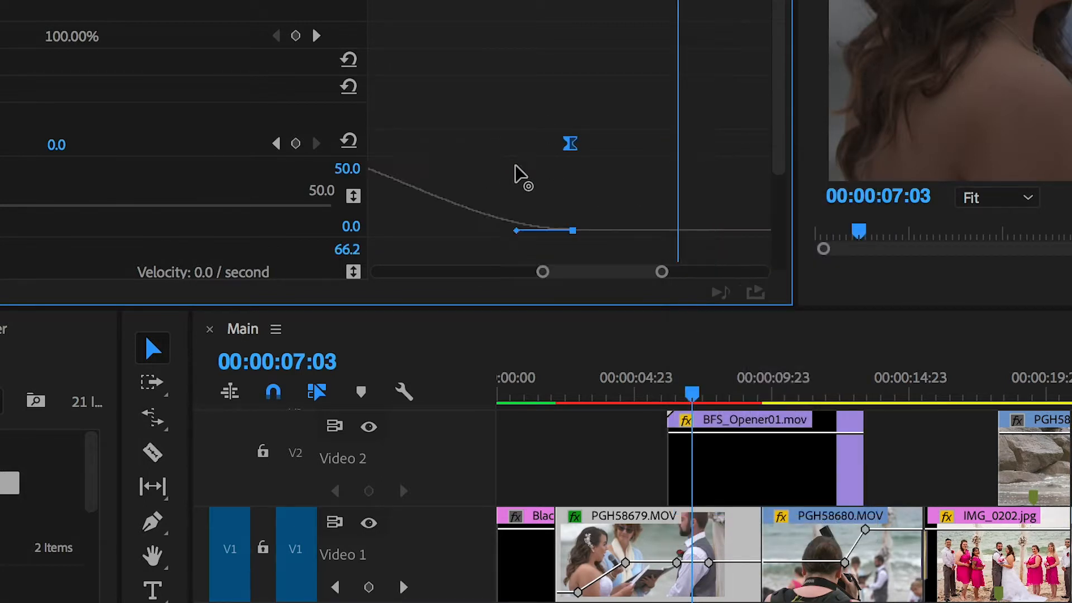
Step: Lengthen the Bezier handles of both Blurriness keyframes toward each other to form a steeper S-shaped easing curve
drag(585, 281, 564, 265)
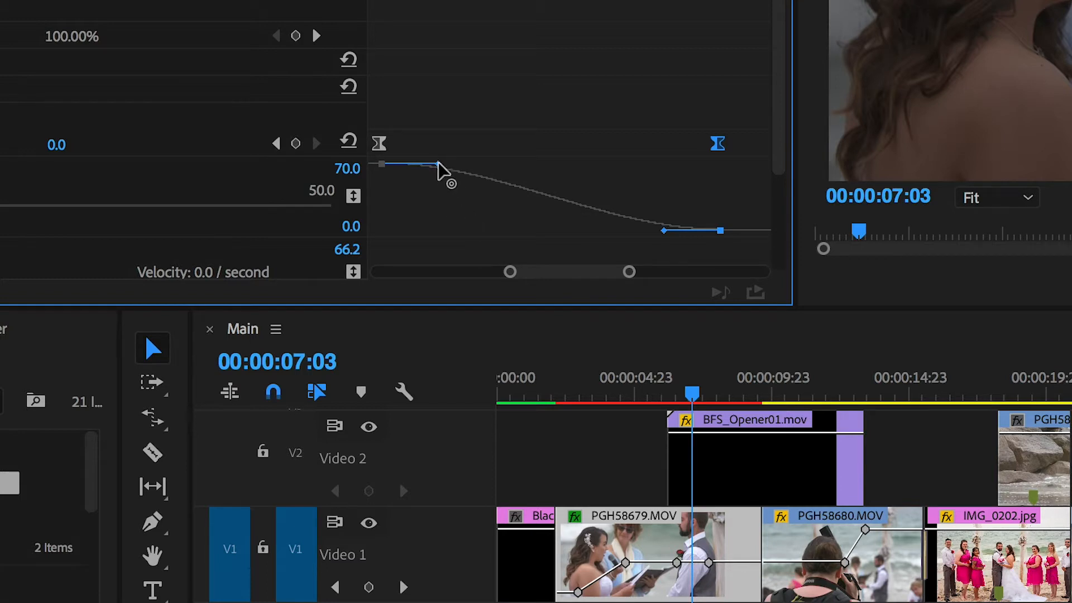
drag(438, 164, 497, 166)
drag(664, 230, 610, 229)
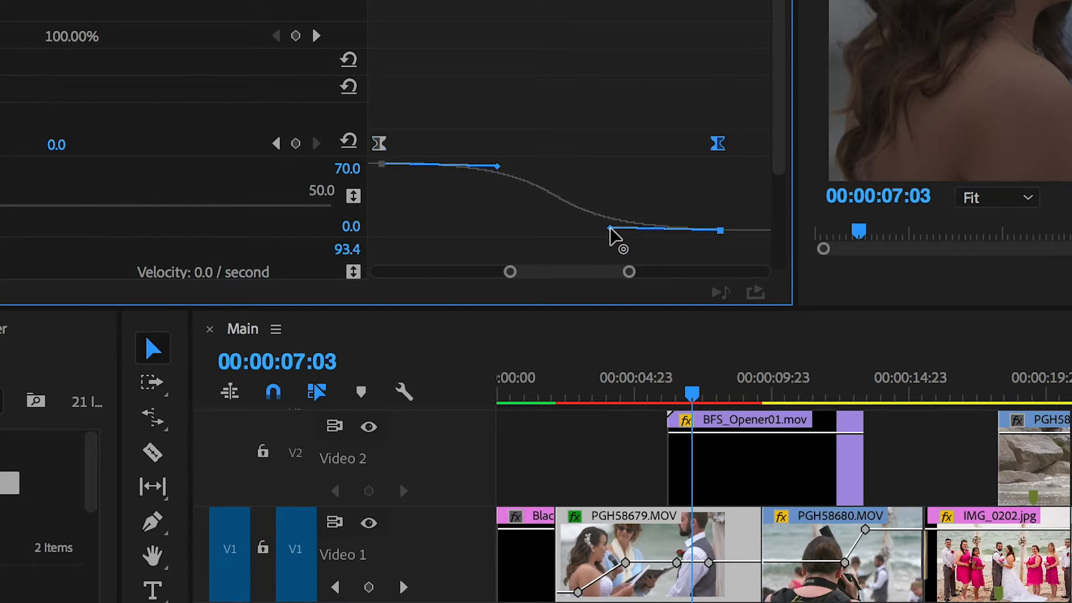
Step: Play the sequence from before the title appears through the reshaped blur transition to check the focus change
click(616, 395)
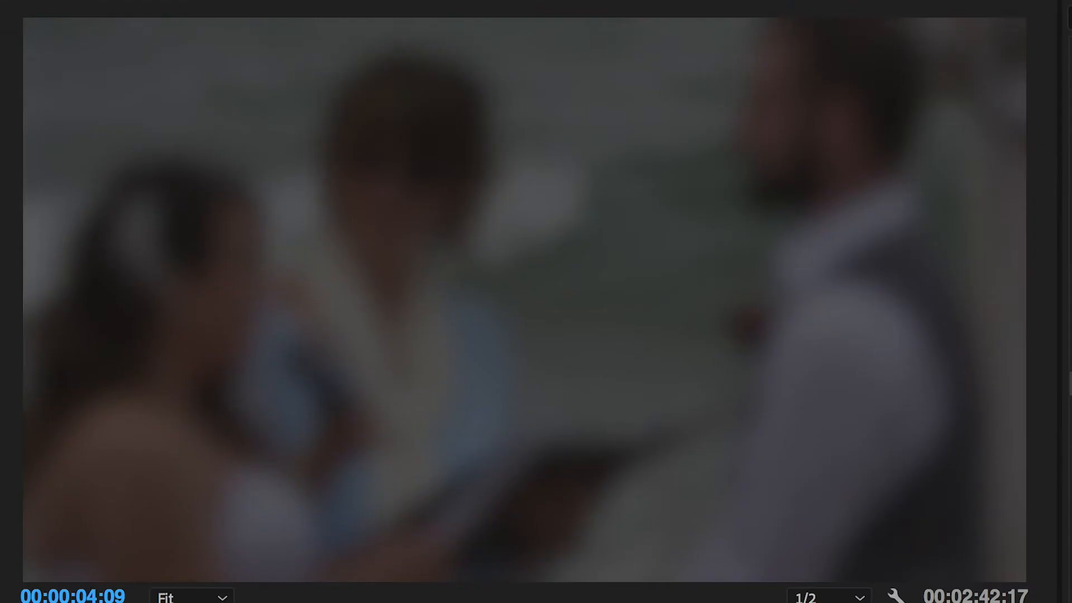
key(space)
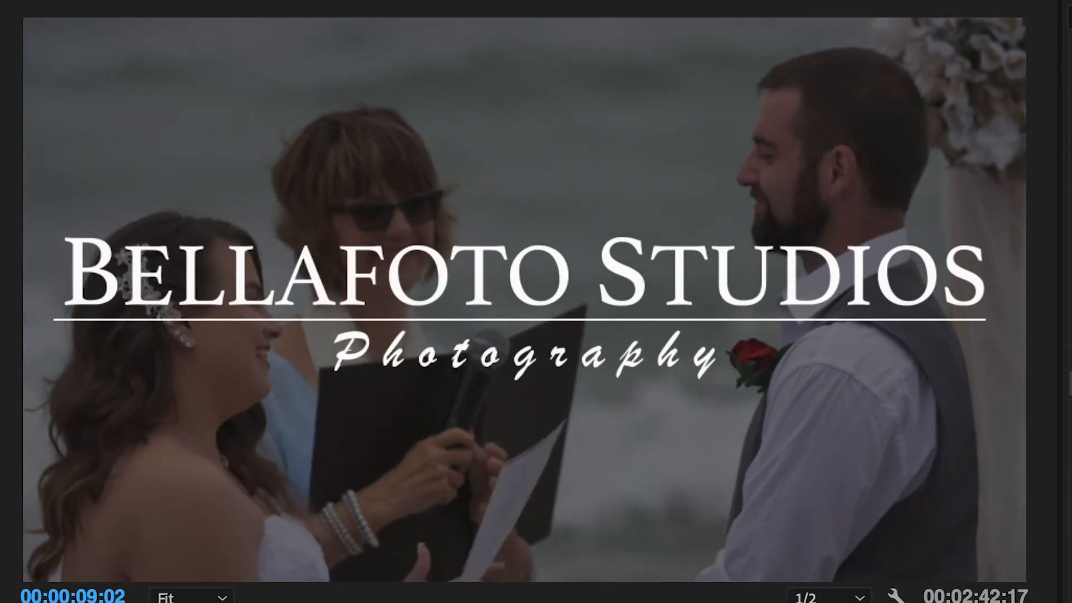
key(space)
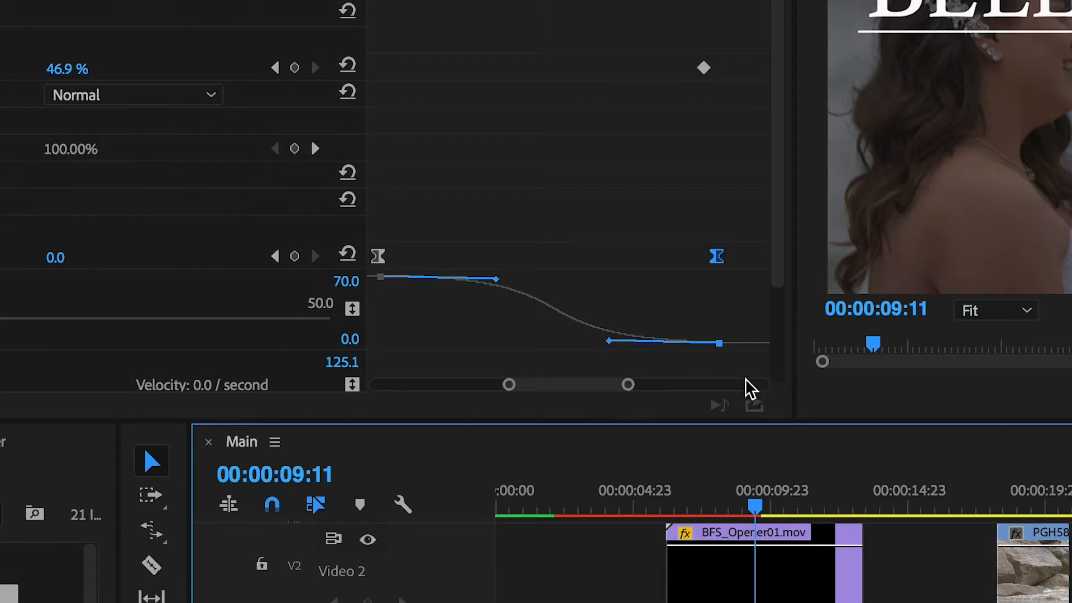
Step: Scrub back through the blur transition and return the playhead to the start of the Main sequence
drag(755, 505, 642, 507)
scroll(677, 510, down, 1)
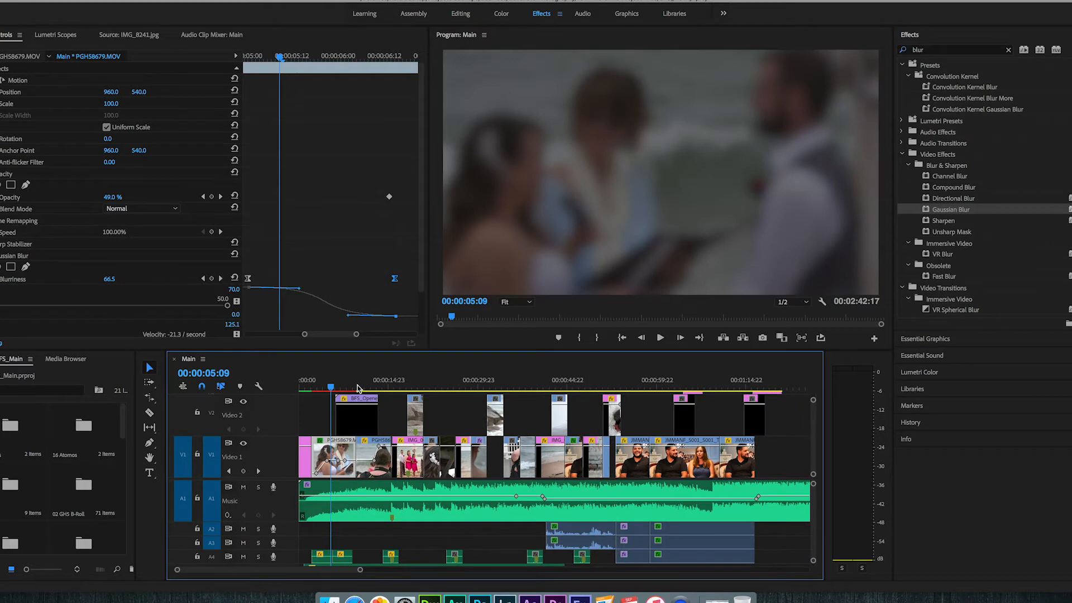
drag(332, 386, 268, 395)
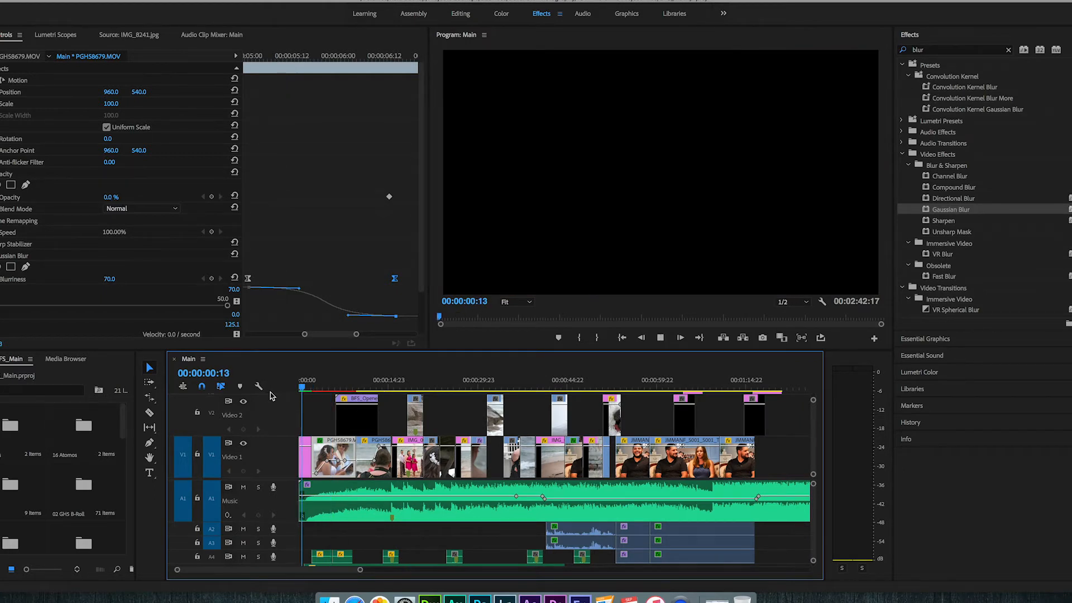